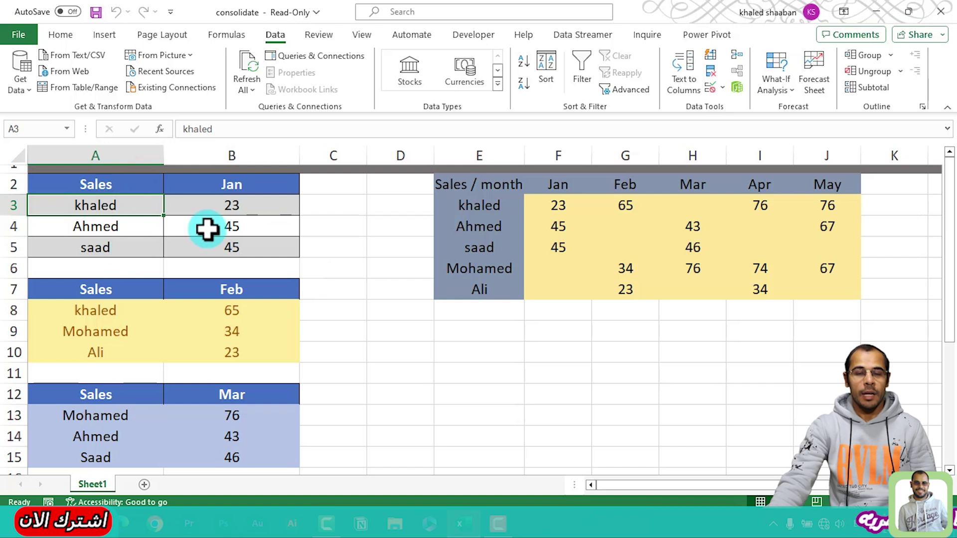
- Examine the names and amounts listed in the separate monthly sales tables in columns A and B
drag(207, 206, 207, 248)
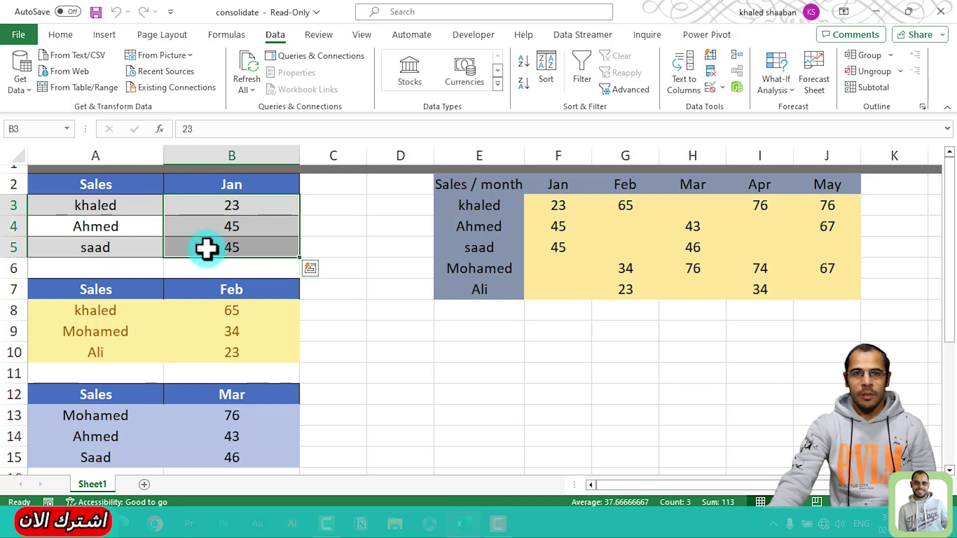
scroll(198, 282, down, 1)
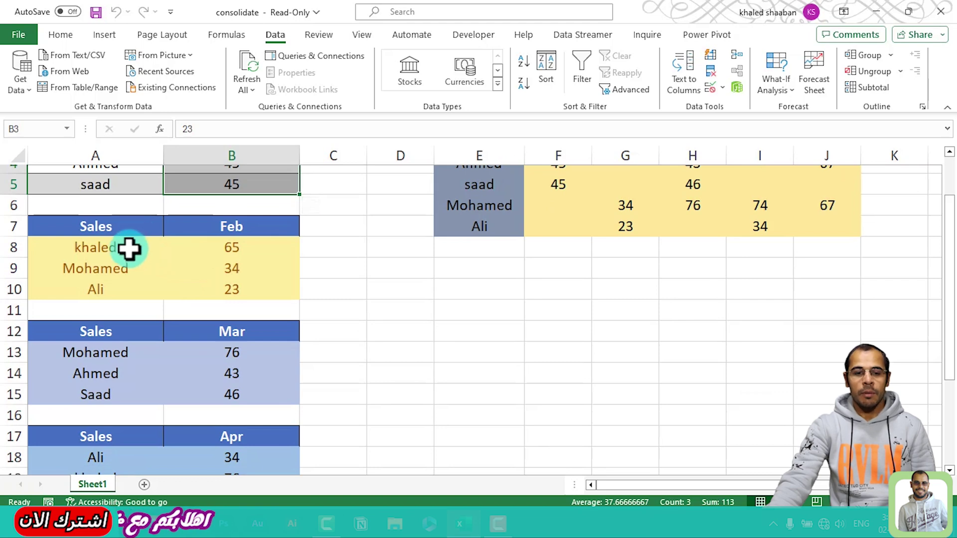
drag(129, 249, 130, 297)
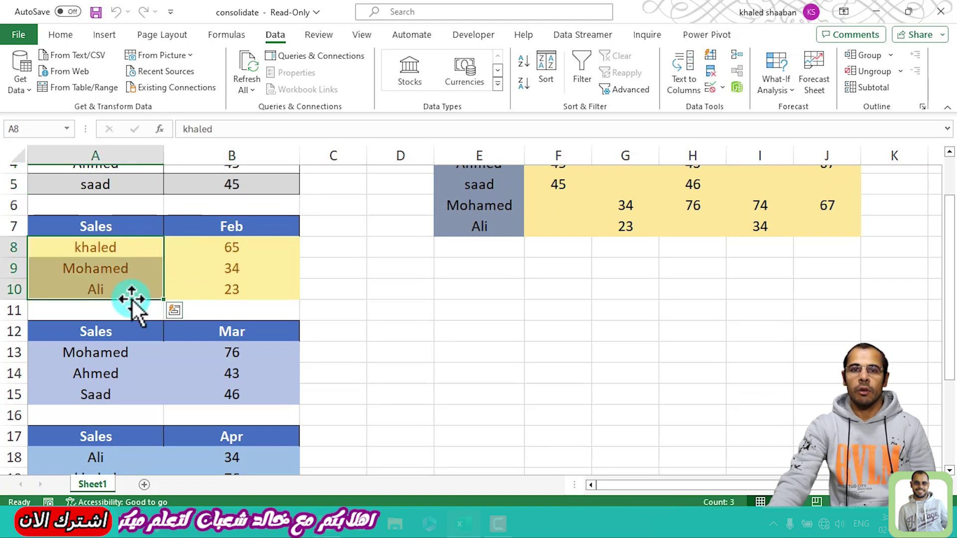
scroll(132, 300, up, 1)
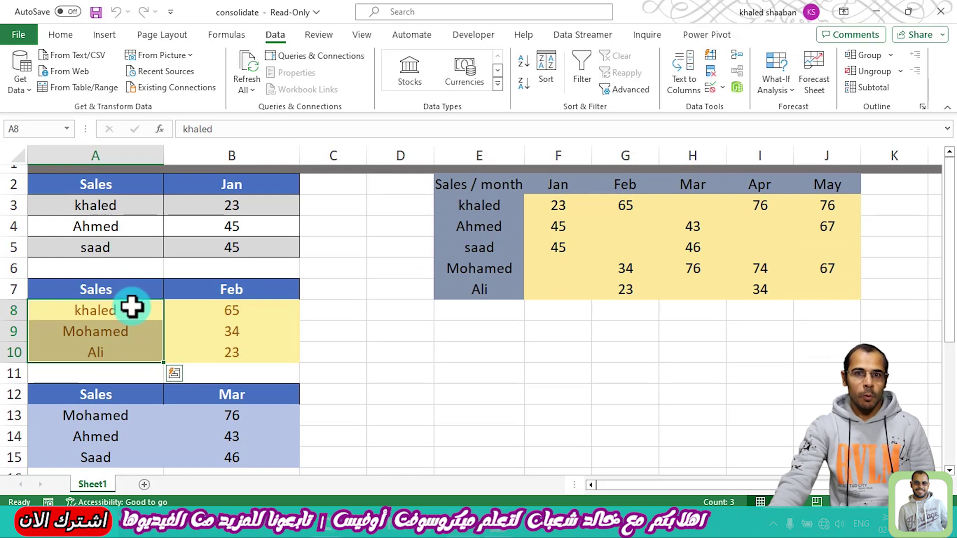
scroll(132, 307, down, 2)
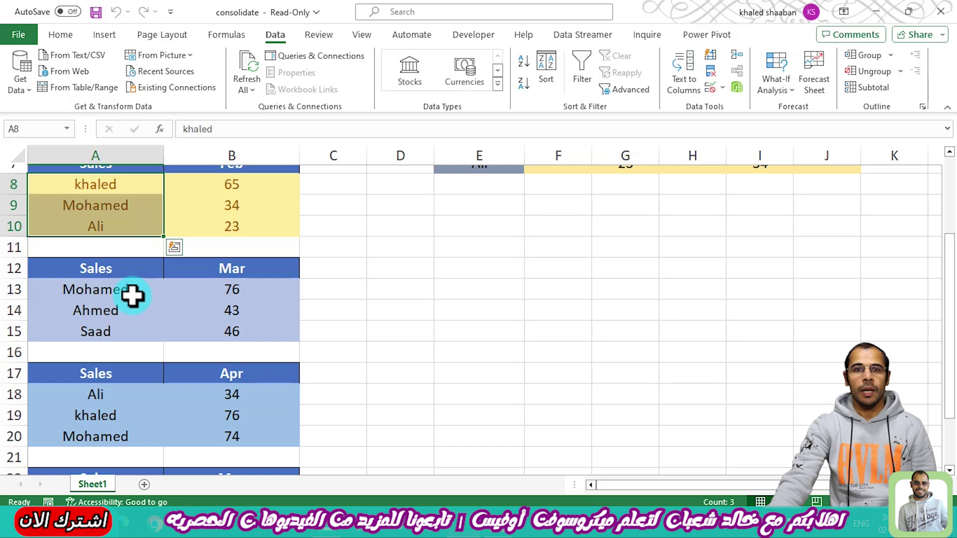
scroll(133, 297, up, 2)
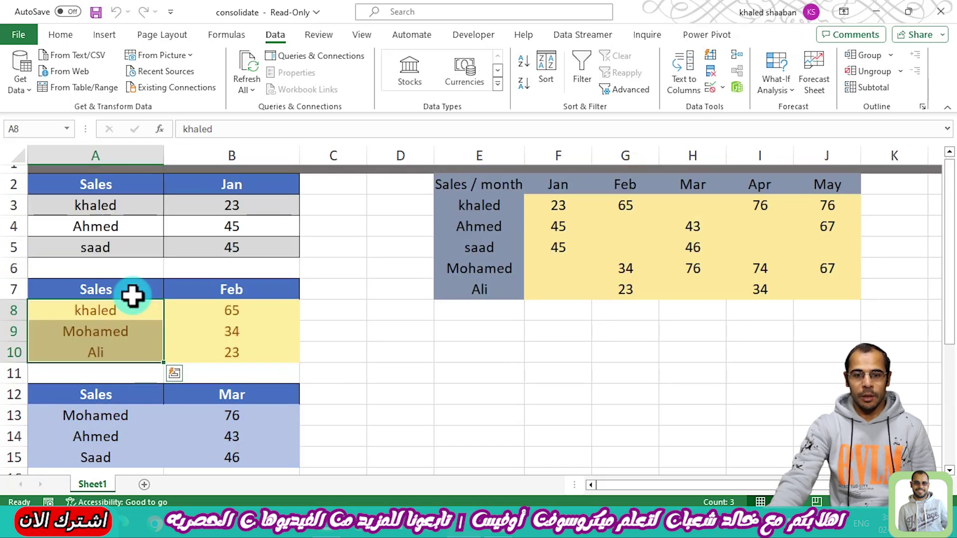
- Clear the sales figures from the summary table in F3:J7, keeping its row names and month headers
drag(482, 210, 480, 292)
drag(558, 202, 561, 289)
drag(572, 212, 559, 283)
click(489, 208)
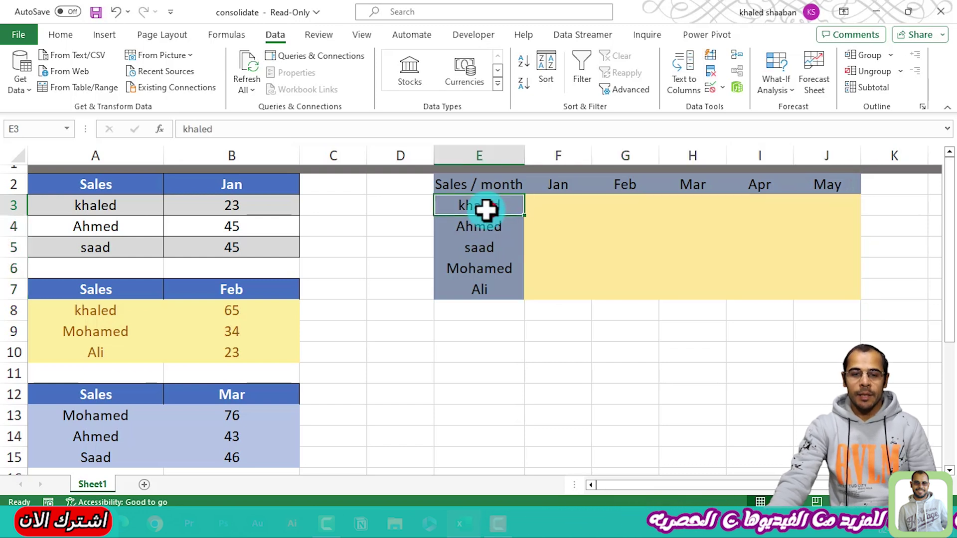
- Manually fill the summary table's first row with 23 for Jan in F3 and 65 for Feb in G3
click(547, 209)
text(23)
key(Return)
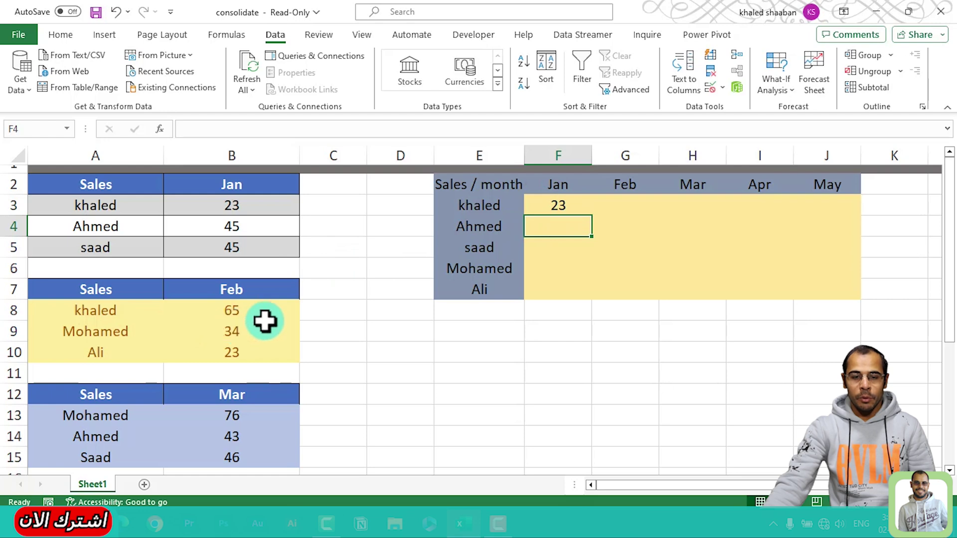
key(Up)
key(Right)
- Look through the Mar and Apr source tables and enter 76 under Mar in H3 of the summary table
click(214, 392)
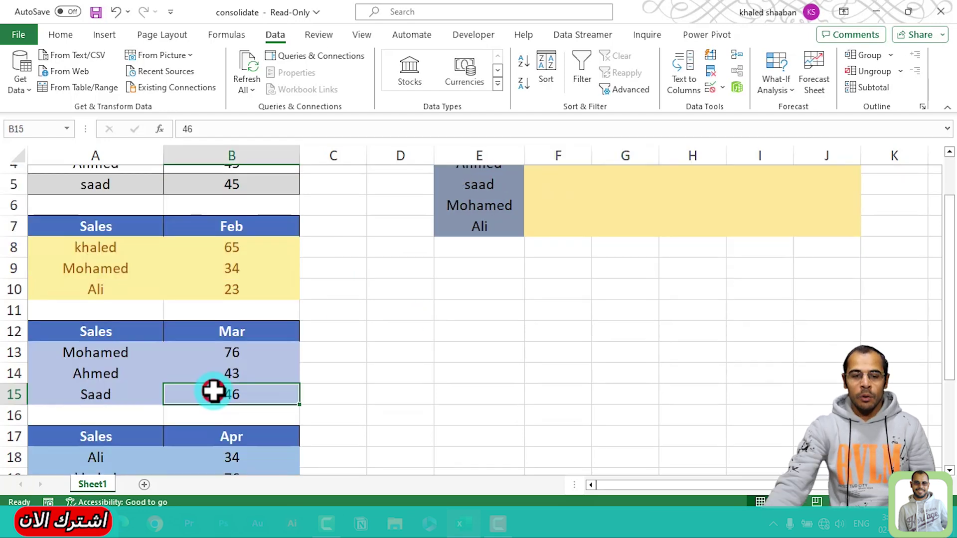
scroll(173, 397, down, 1)
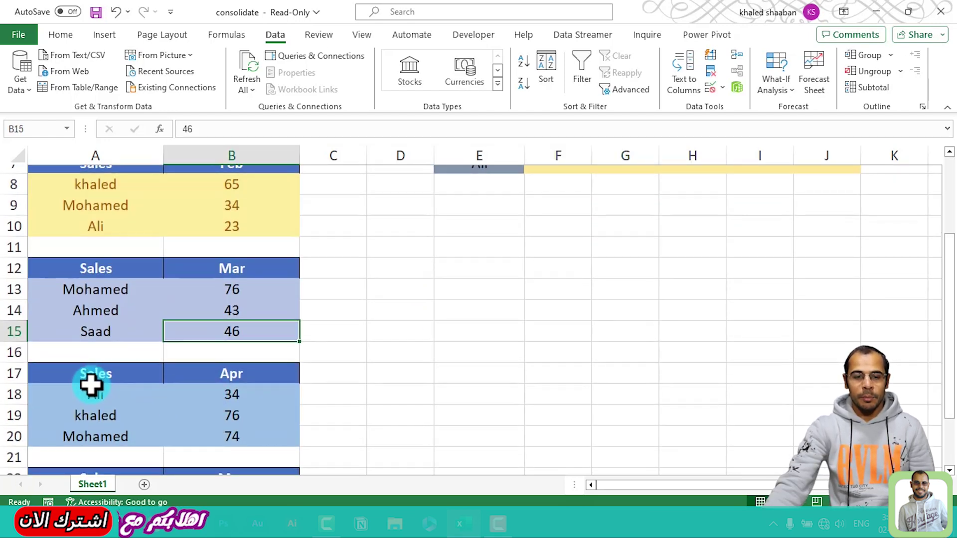
drag(91, 386, 143, 444)
scroll(299, 394, up, 2)
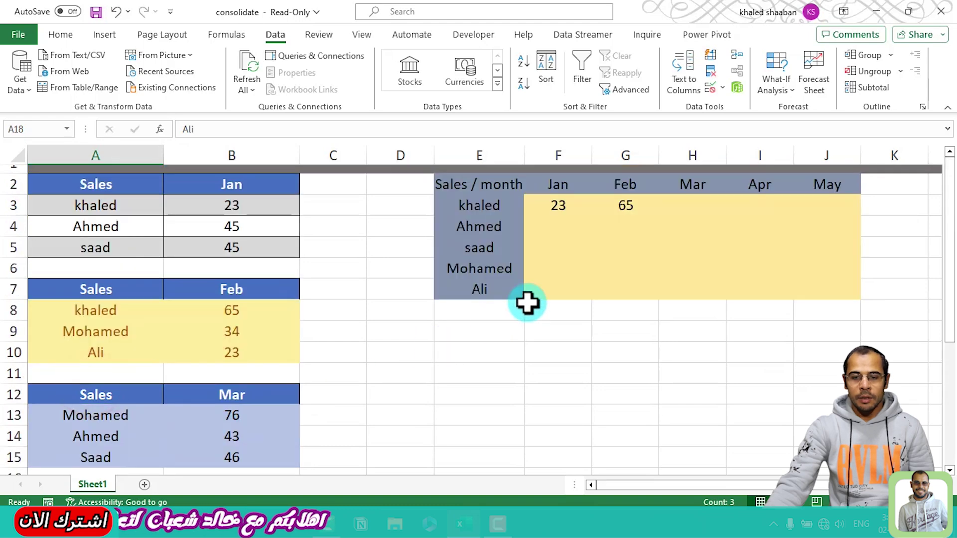
click(679, 197)
text(76)
key(Return)
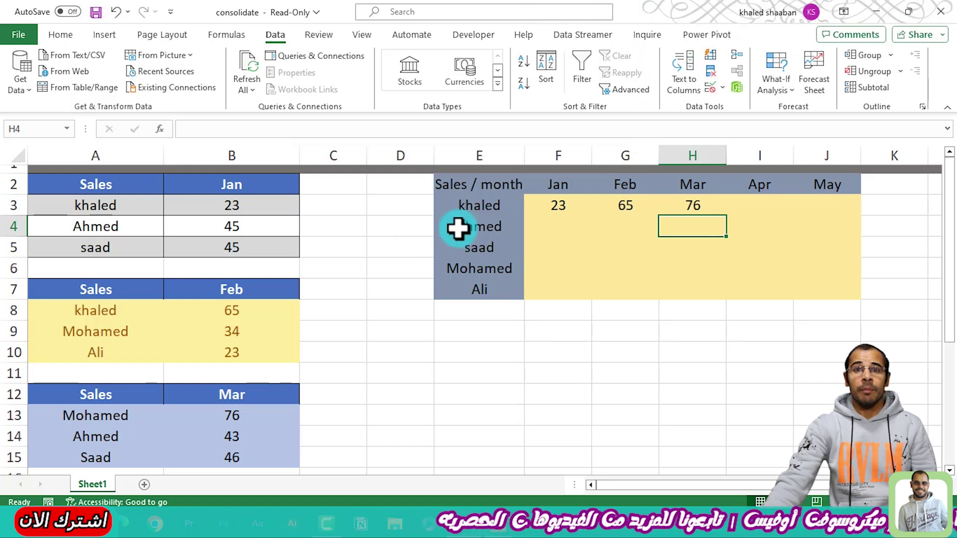
- Clear all contents of the summary table in E2:J7, including the row names and month headers
drag(489, 211, 484, 280)
ctrl+click(559, 185)
drag(560, 185, 773, 185)
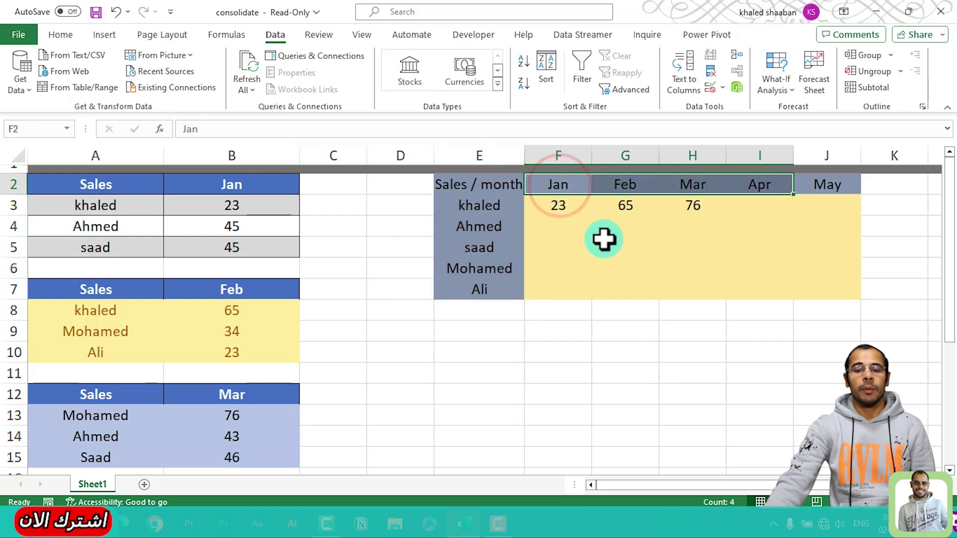
drag(563, 205, 696, 189)
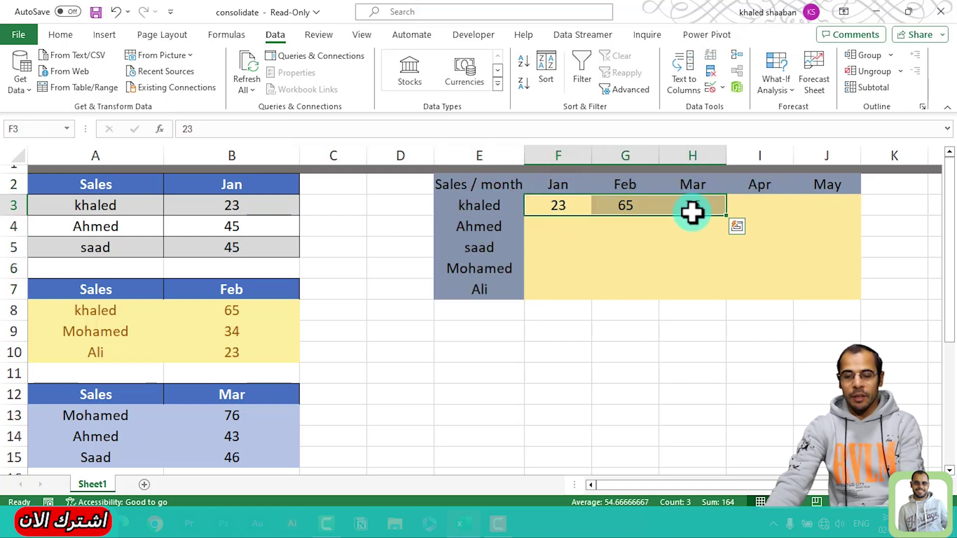
drag(466, 180, 820, 287)
key(Delete)
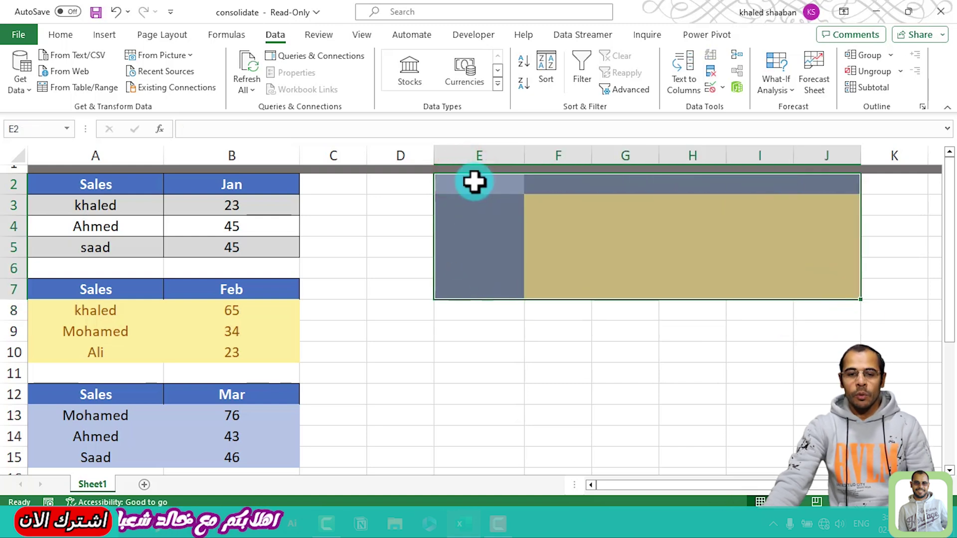
click(475, 182)
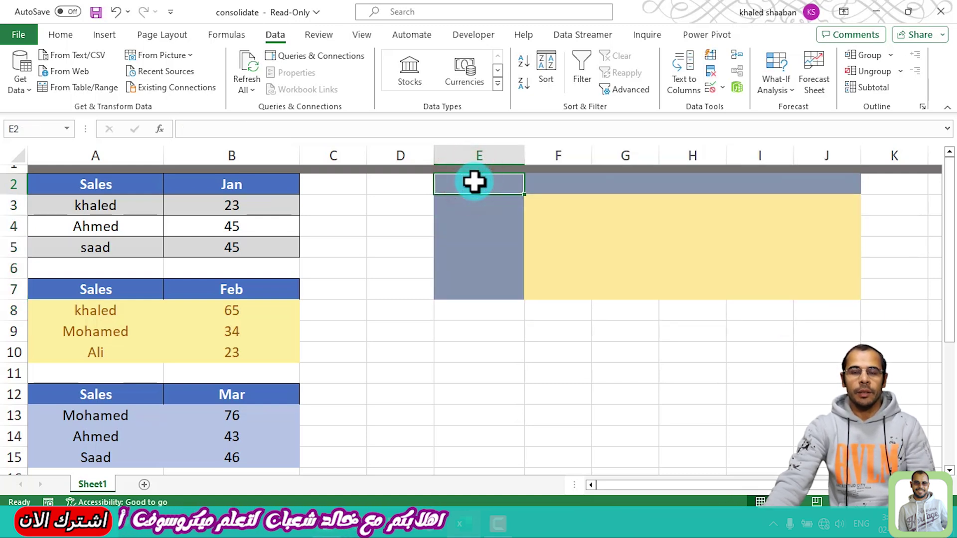
drag(481, 208, 476, 293)
drag(65, 212, 78, 246)
drag(581, 180, 895, 183)
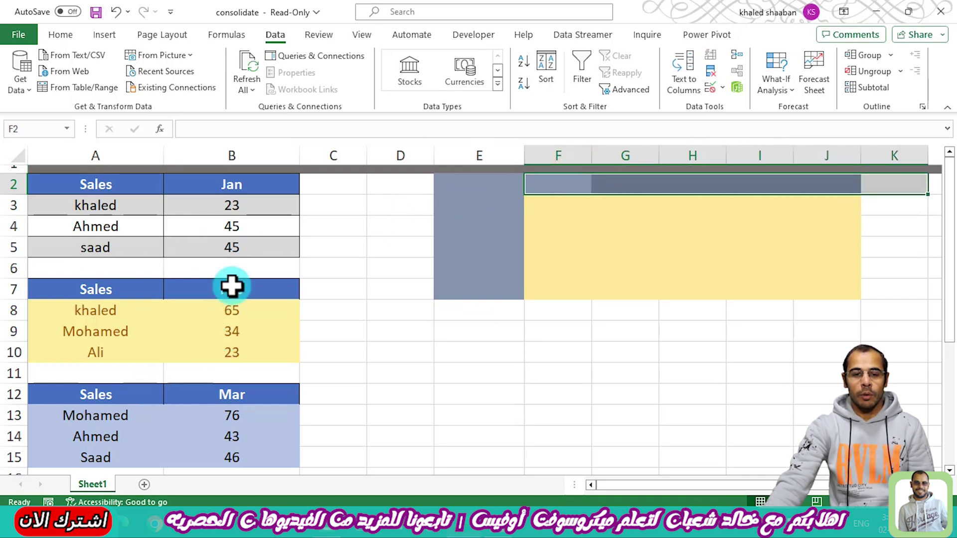
drag(232, 286, 158, 329)
click(612, 177)
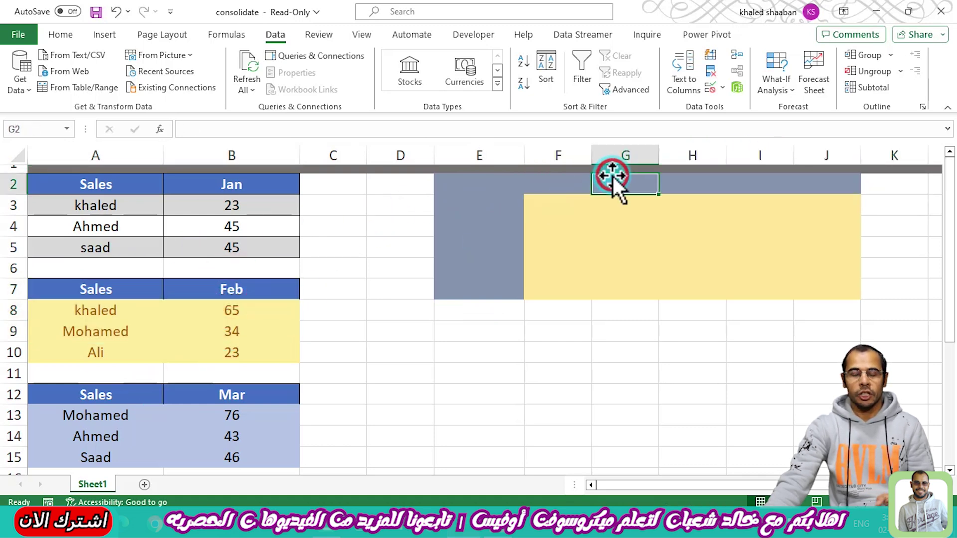
- Enter the heading "Sales / month" in E2 of the empty summary table
click(466, 171)
click(496, 184)
text(S)
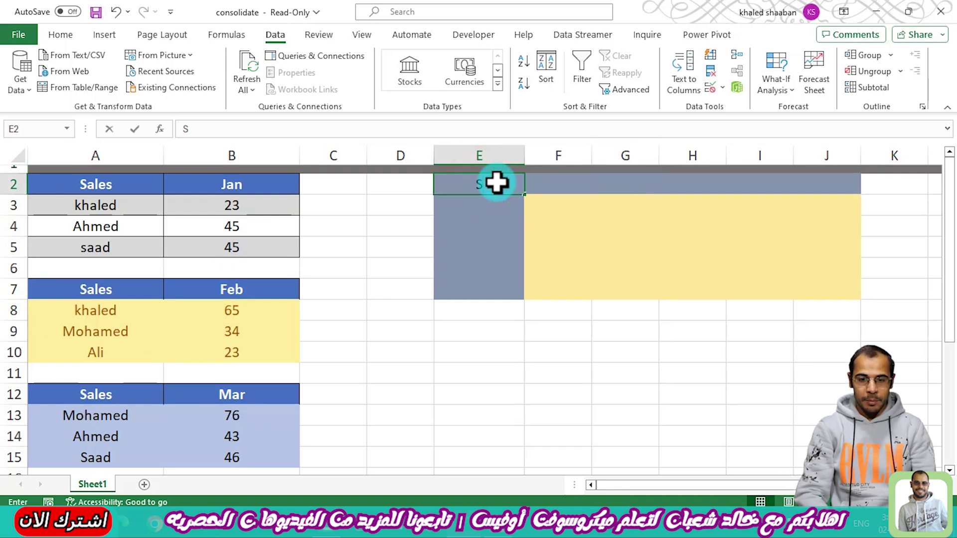
text(ales / month)
key(Return)
drag(567, 182, 806, 191)
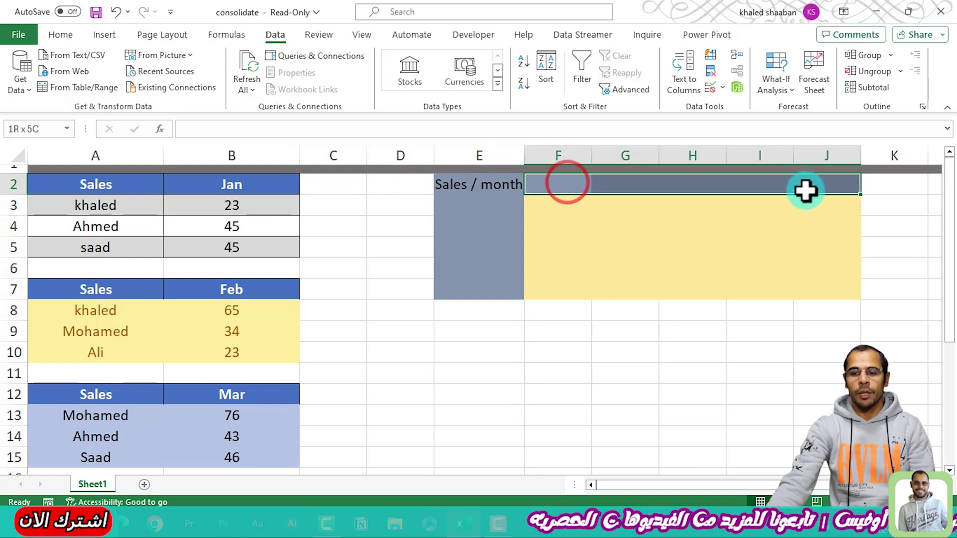
drag(486, 207, 477, 286)
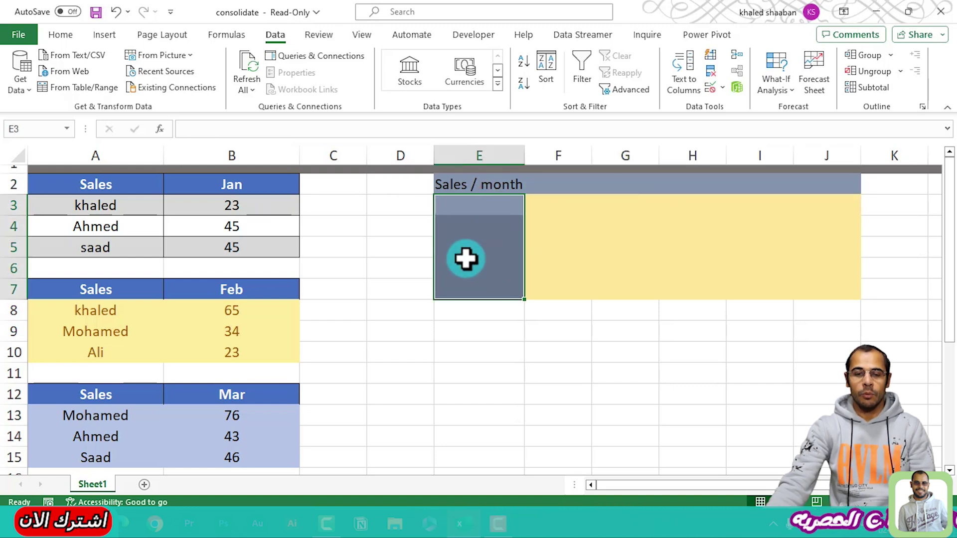
click(476, 187)
drag(476, 187, 820, 298)
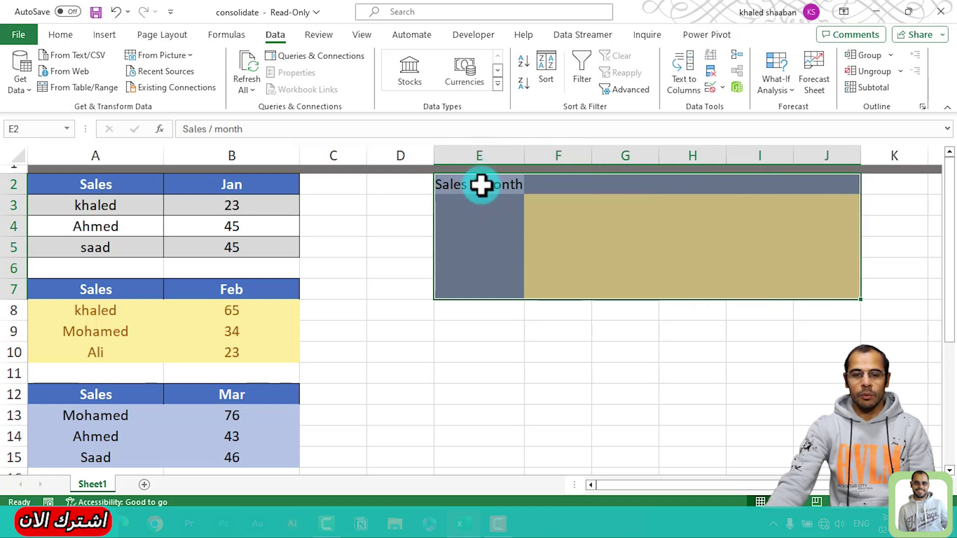
- Start a Consolidate operation at E2 and add the Jan table A2:B5 and the Feb table A7:B10 as references
click(481, 184)
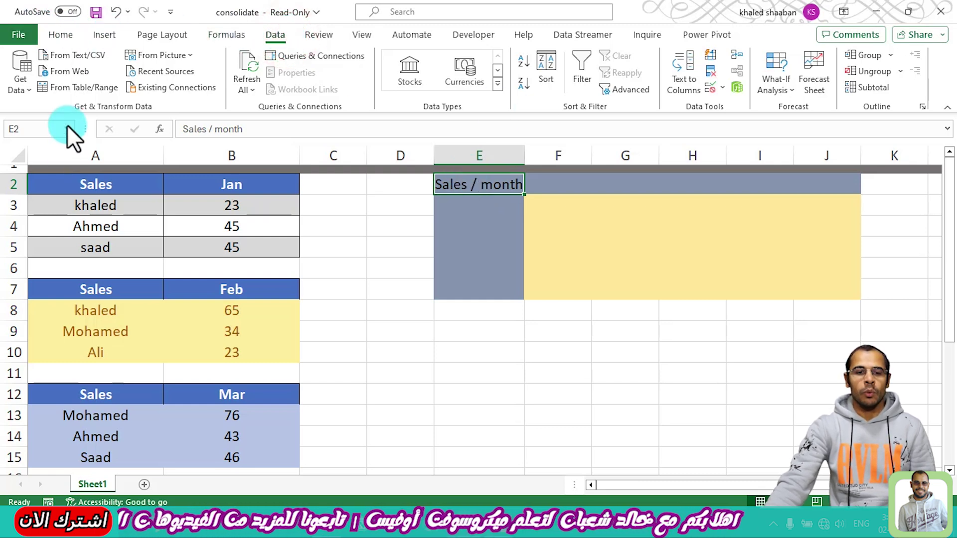
click(281, 37)
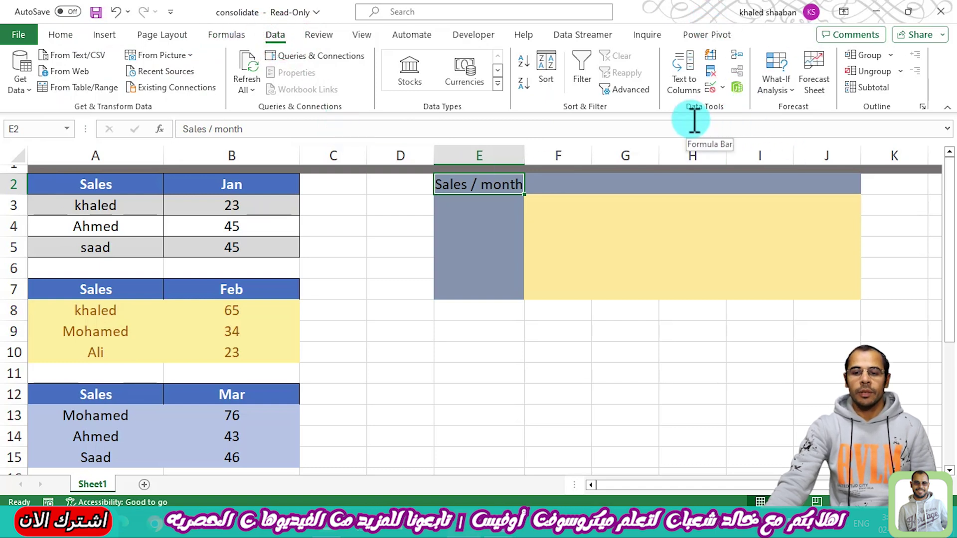
click(739, 54)
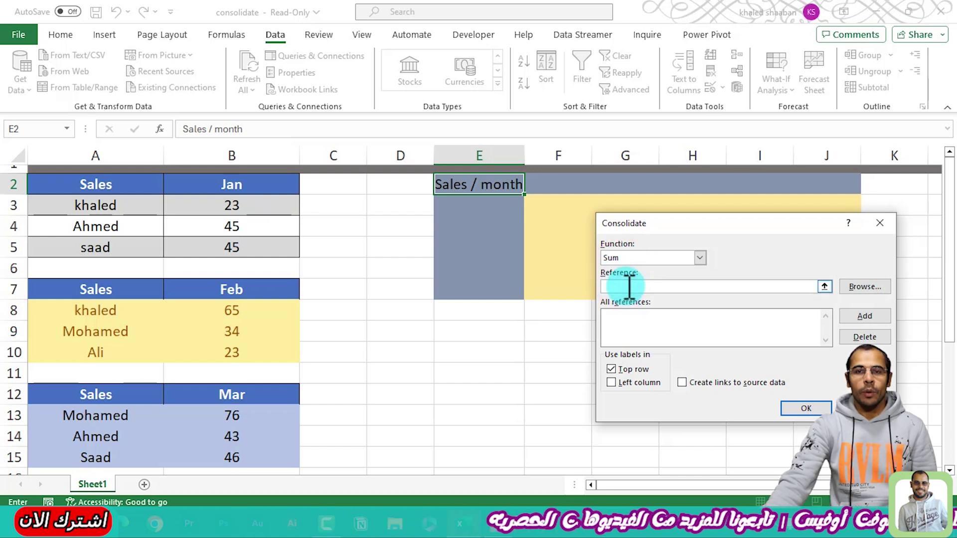
drag(116, 192, 220, 254)
click(873, 318)
drag(118, 289, 207, 349)
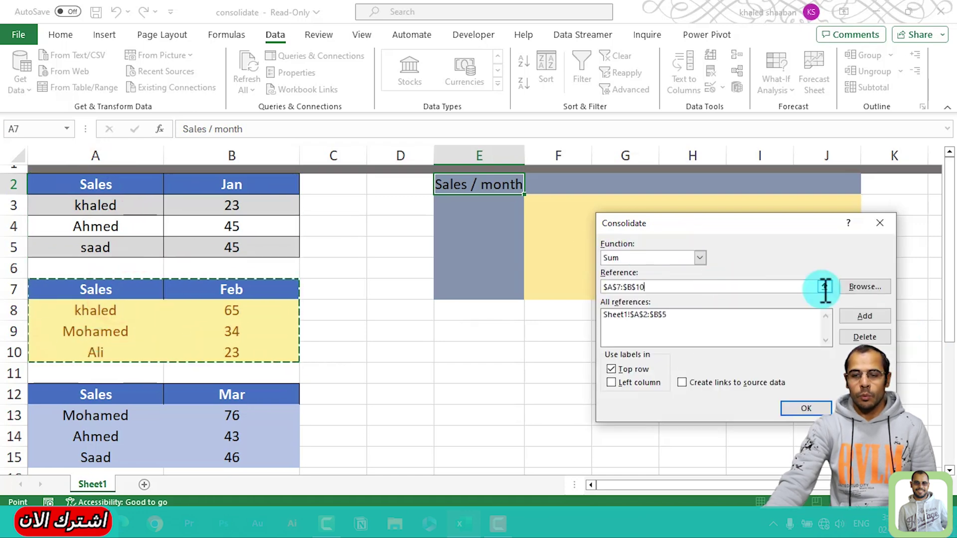
click(878, 318)
- Add the Mar table A12:B15, the Apr table A17:B20 and the May table A22:B25 to the consolidation references
scroll(117, 274, down, 2)
drag(121, 264, 216, 331)
click(870, 317)
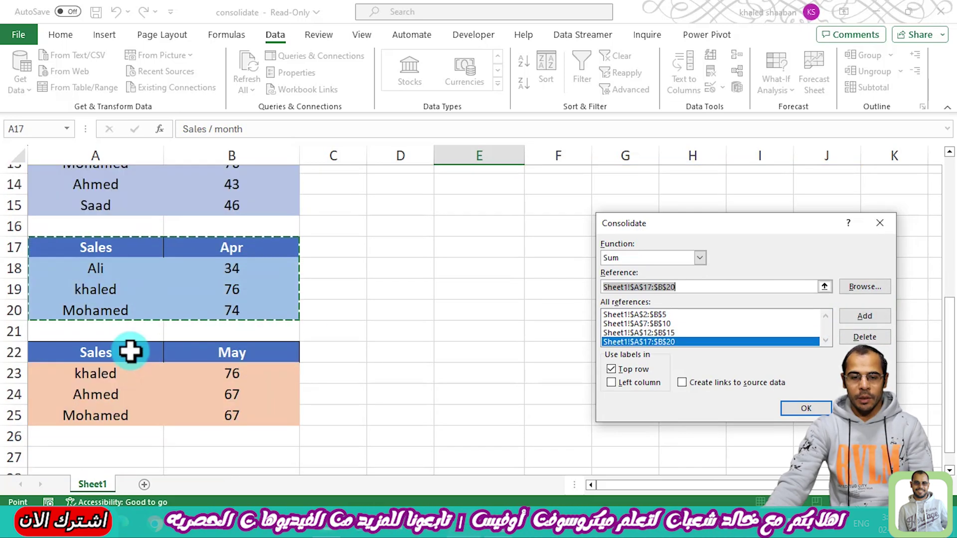
drag(128, 353, 188, 417)
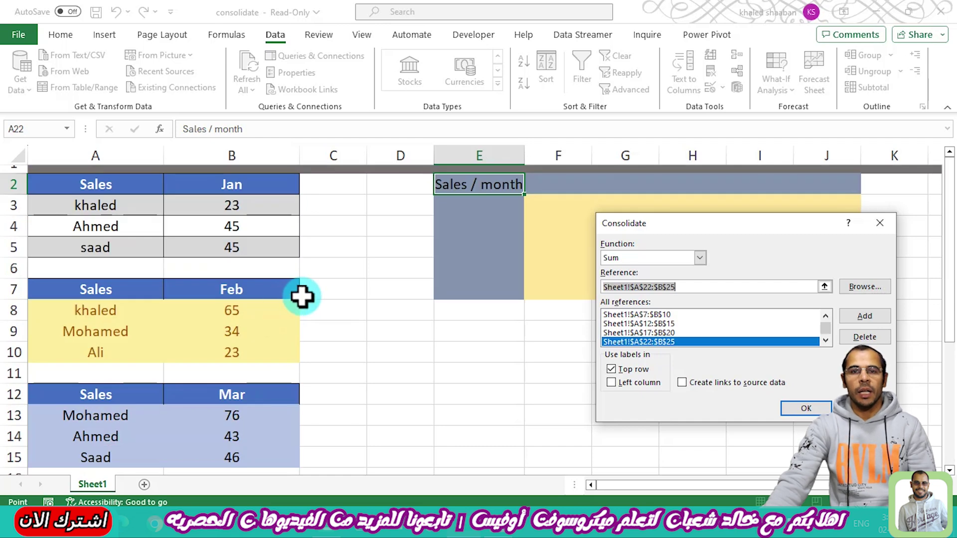
- Use the left column as labels in addition to the top row, and run the consolidation
drag(698, 228, 710, 255)
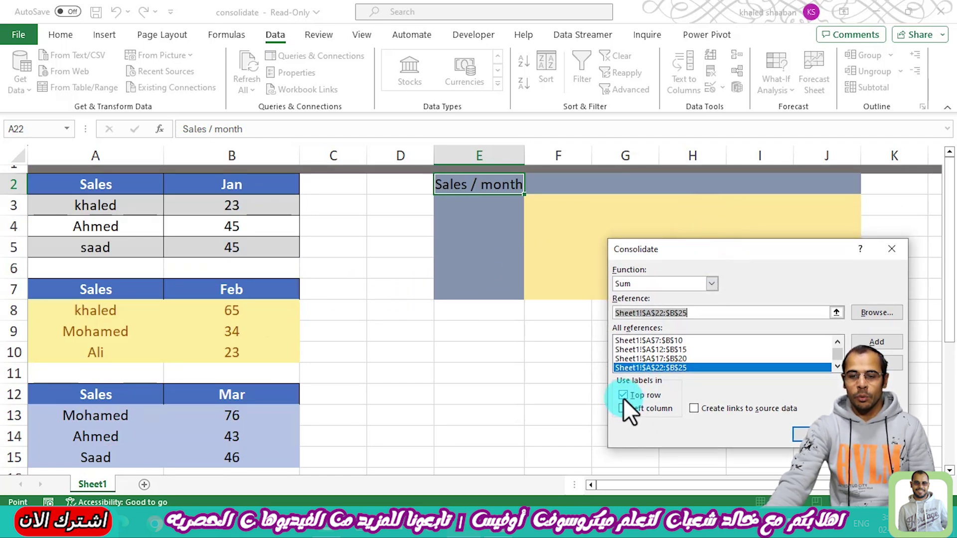
click(624, 409)
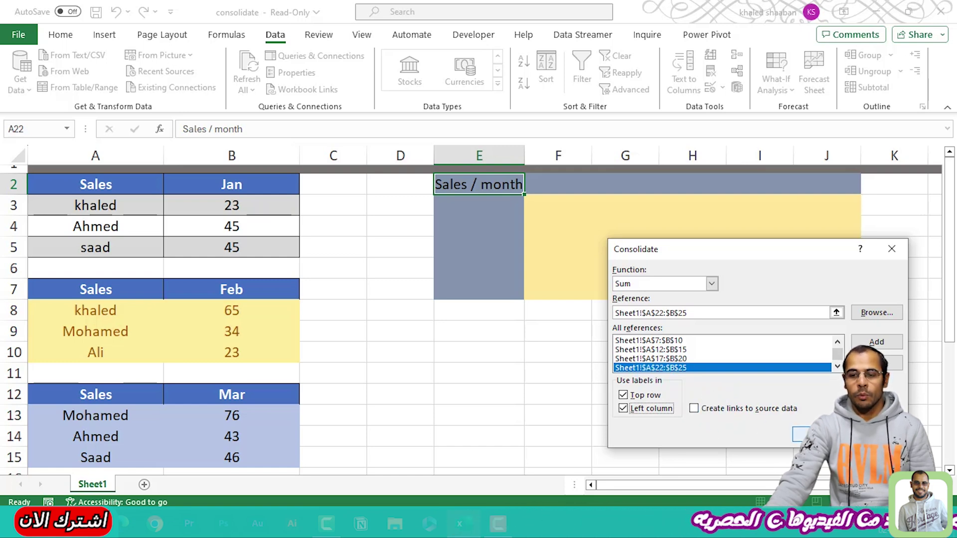
click(818, 435)
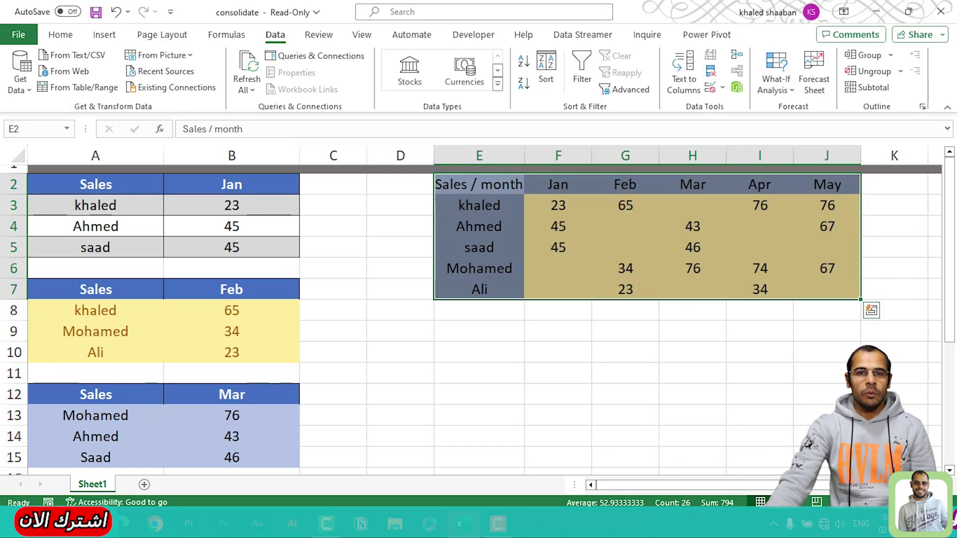
- Review the consolidated names, months and figures, and undo the consolidation
drag(488, 203, 507, 299)
drag(552, 185, 848, 206)
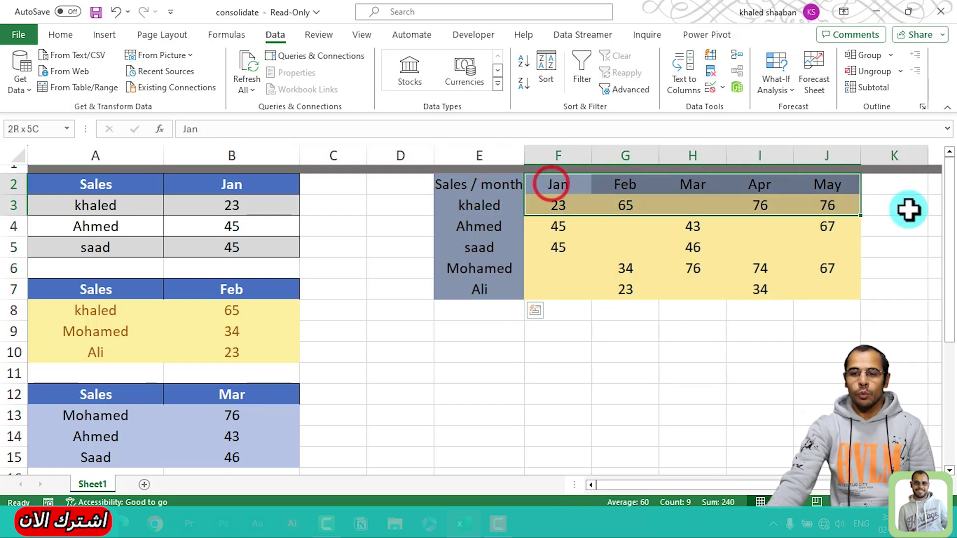
drag(554, 206, 804, 286)
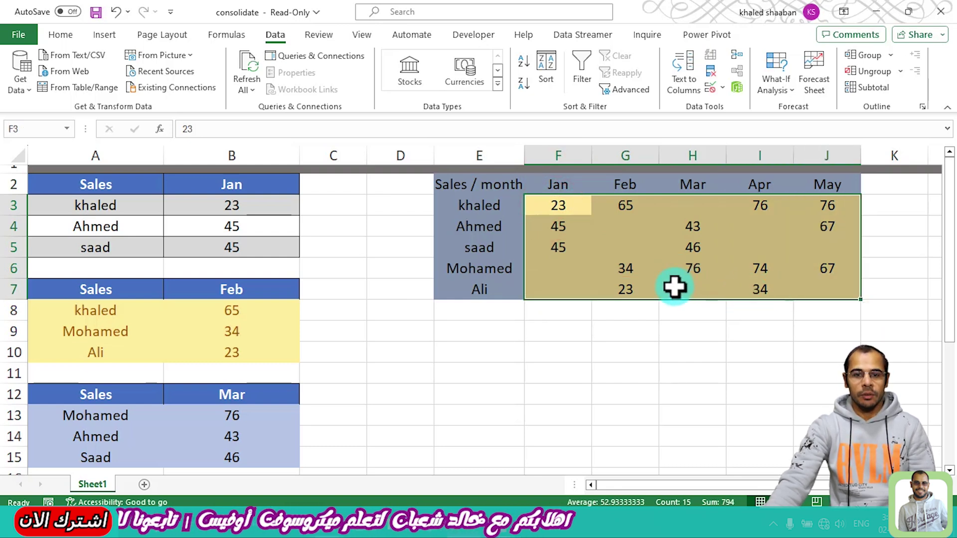
key(ctrl+z)
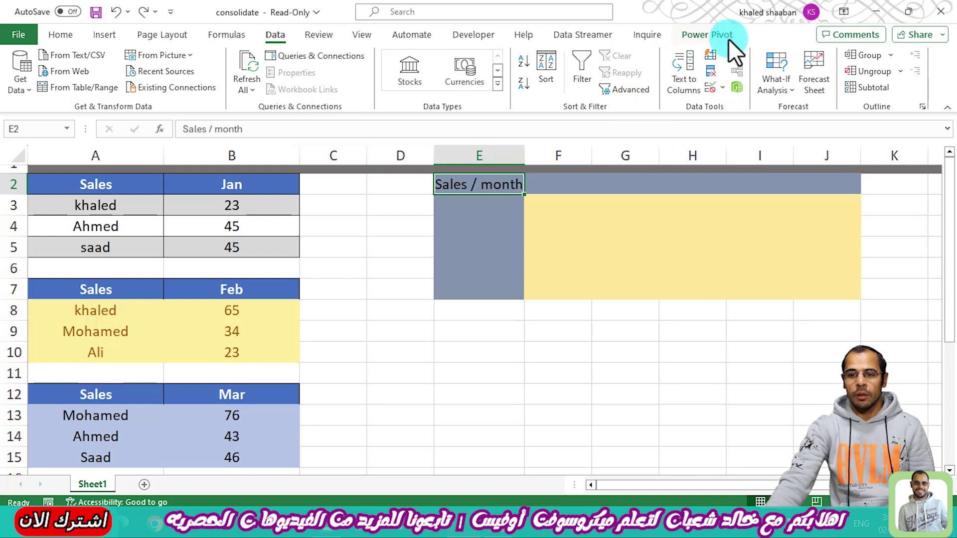
- Run Consolidate again at E2 with the stored references and top-row and left-column labels, and select the resulting table E2:J7
click(736, 55)
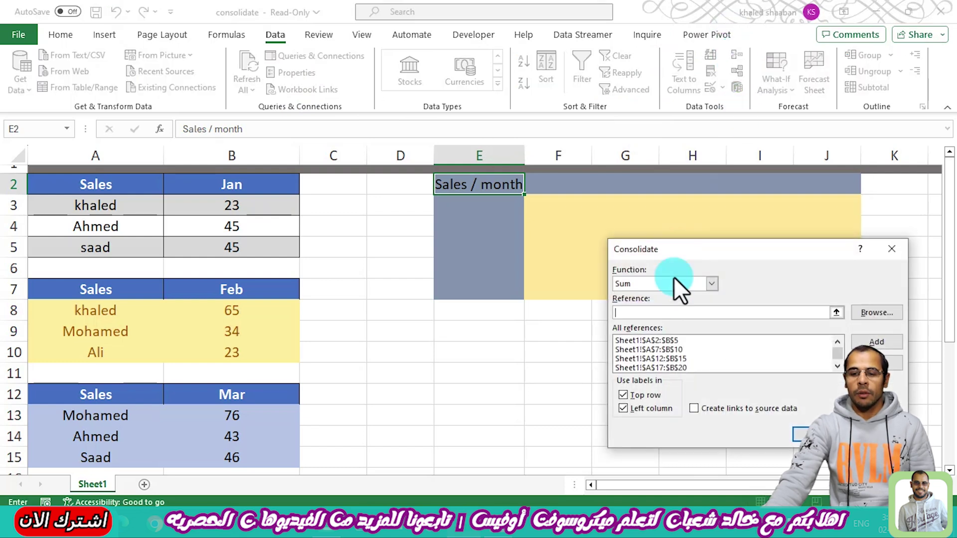
click(692, 342)
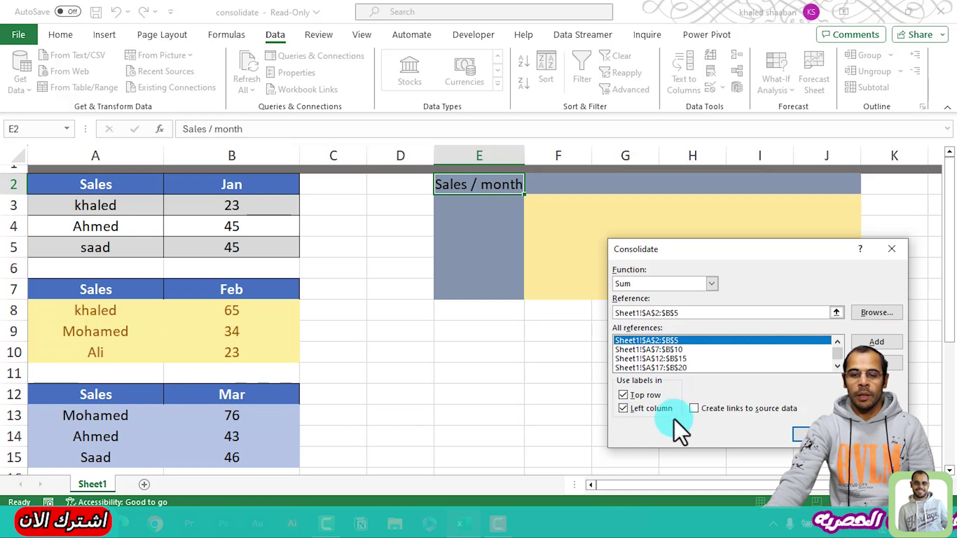
click(805, 435)
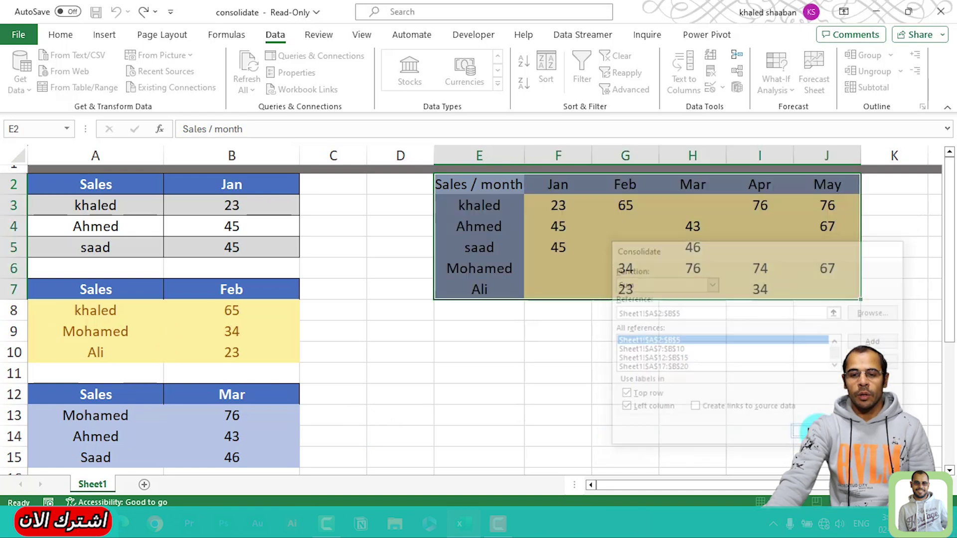
drag(489, 184, 820, 289)
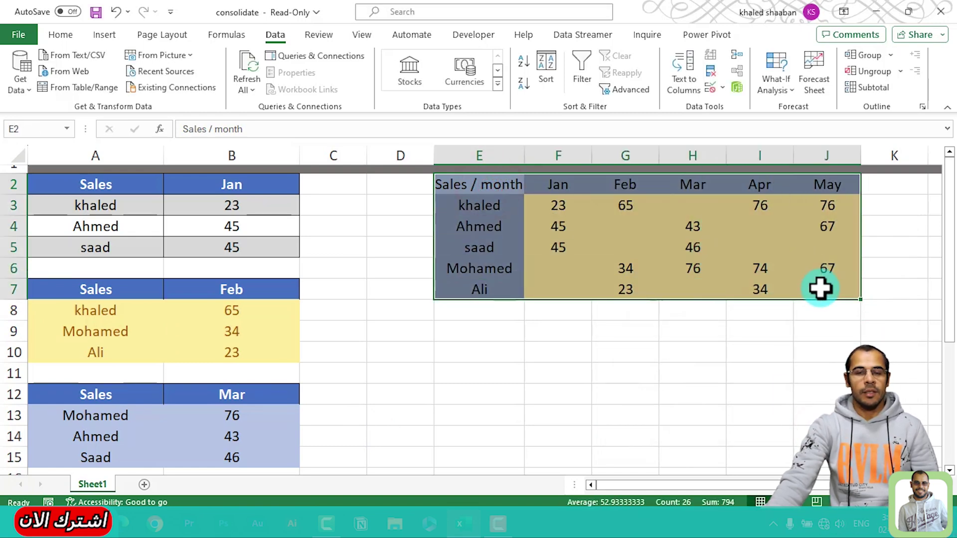